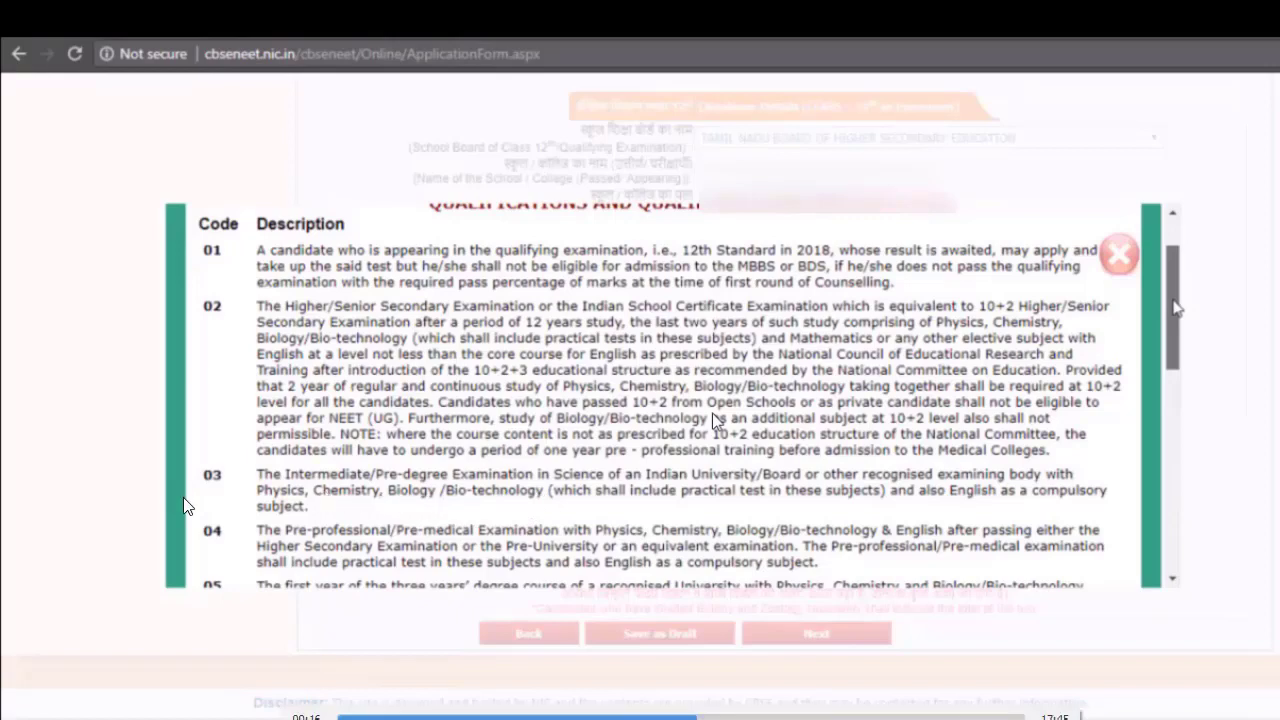
Scroll the qualification codes popup to read the remaining codes
drag(1177, 308, 1180, 365)
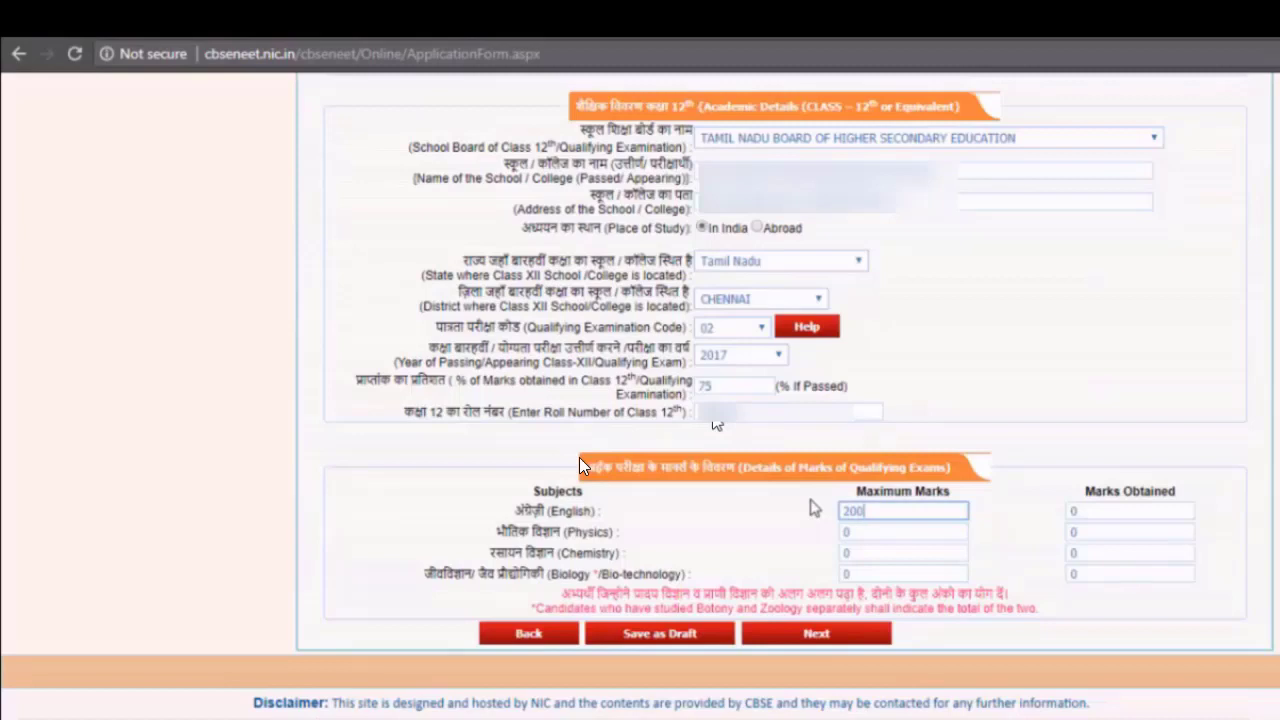
Enter 200 as maximum marks for Physics, Chemistry and Biology
click(850, 533)
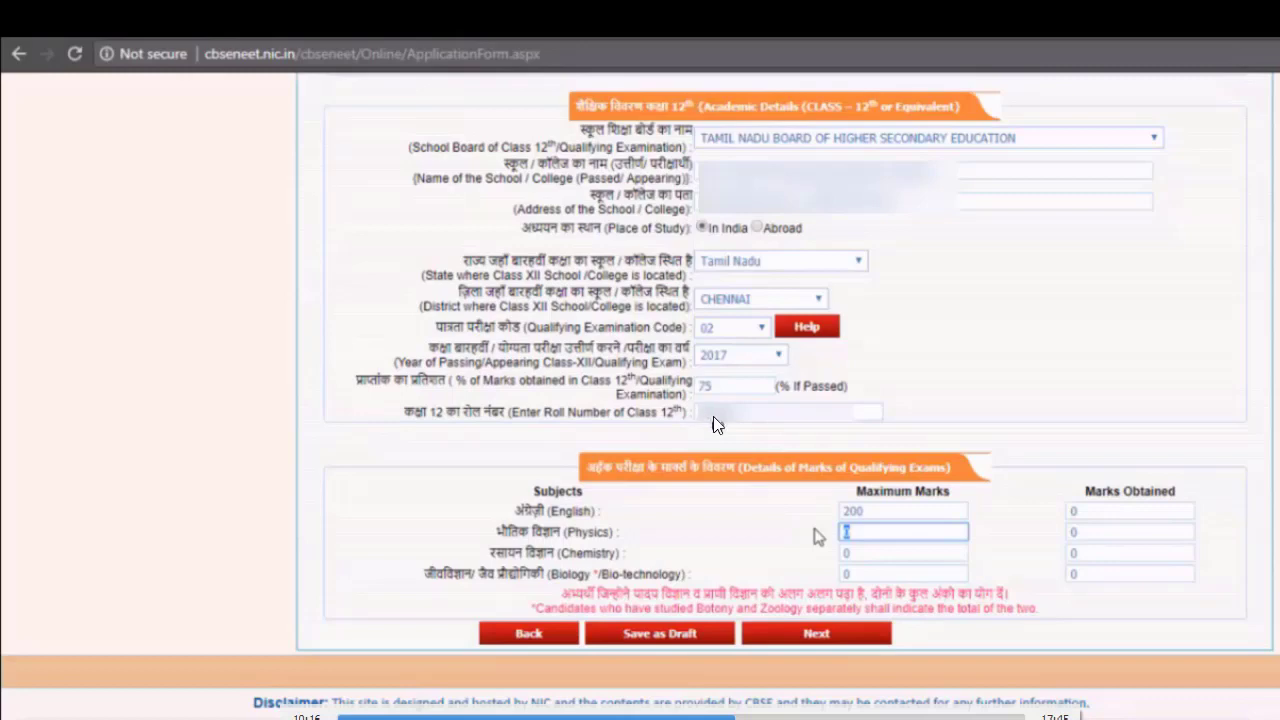
text(200)
click(859, 548)
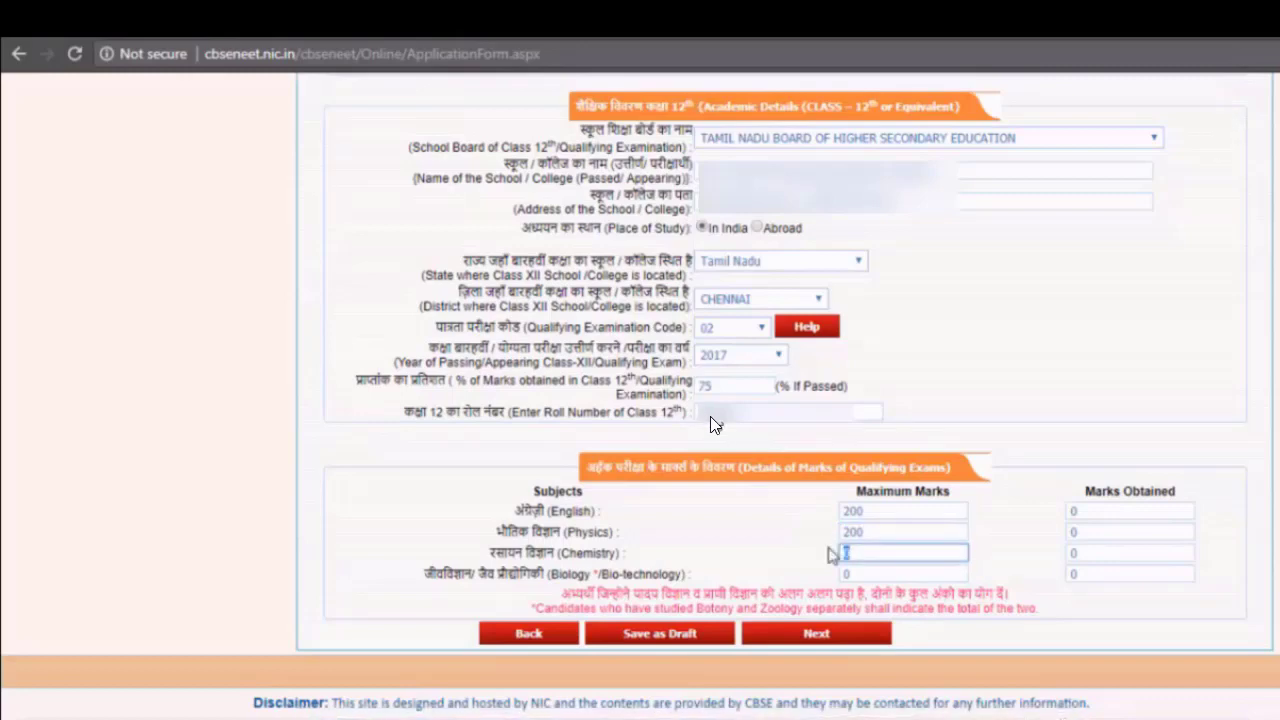
text(200)
click(859, 574)
text(200)
Replace marks obtained with 180, 135, 139 and 110 for English, Physics, Chemistry and Biology
click(1077, 513)
double_click(1075, 512)
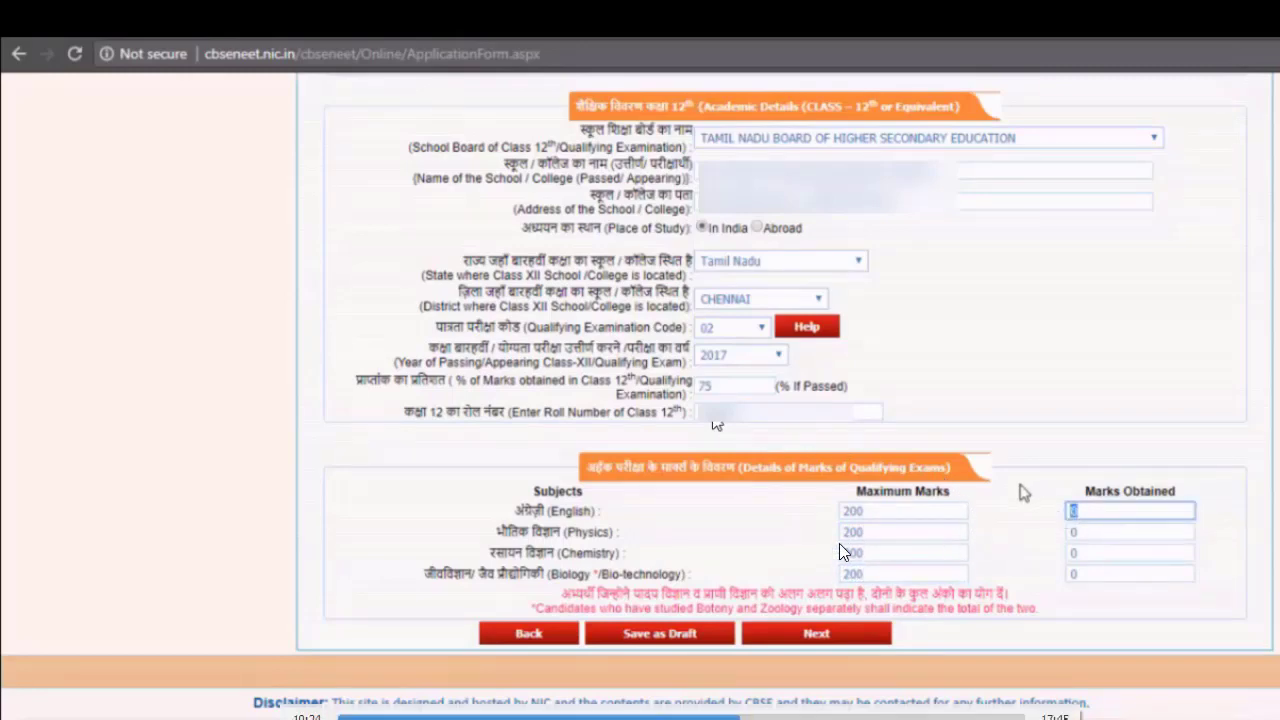
text(180)
double_click(1075, 532)
text(135)
double_click(1075, 553)
text(13)
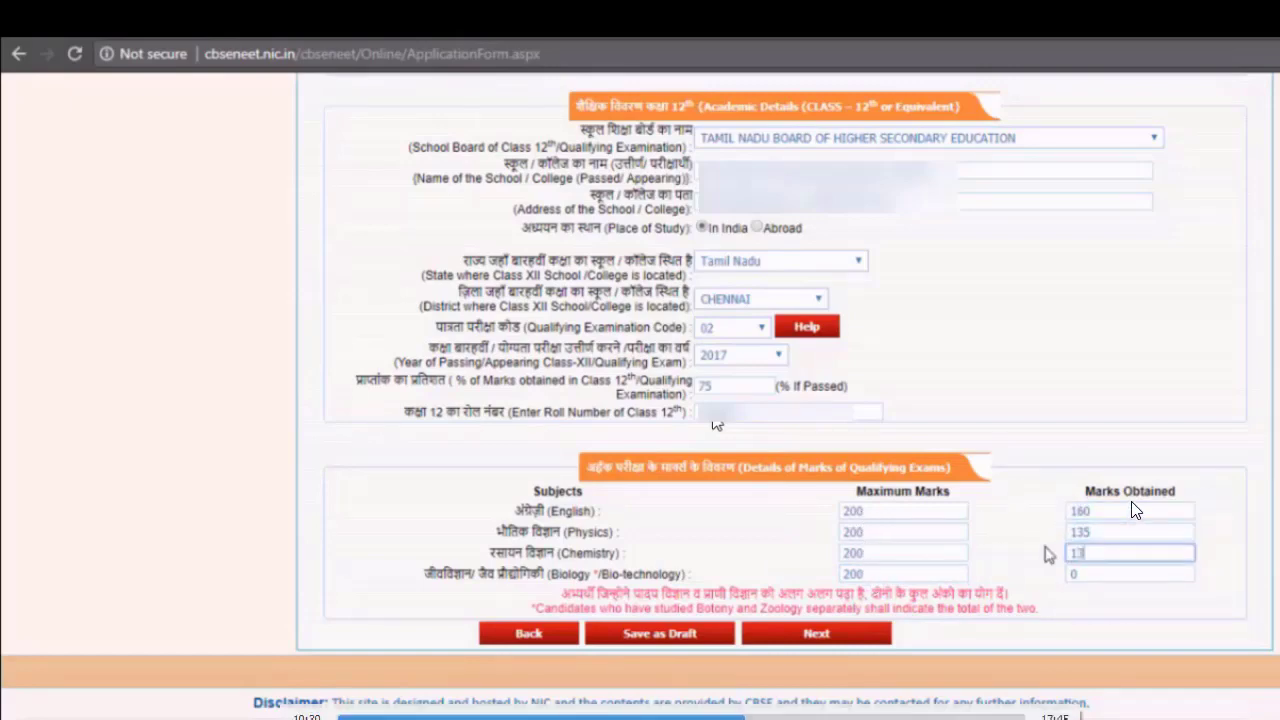
text(9)
double_click(1085, 574)
text(110)
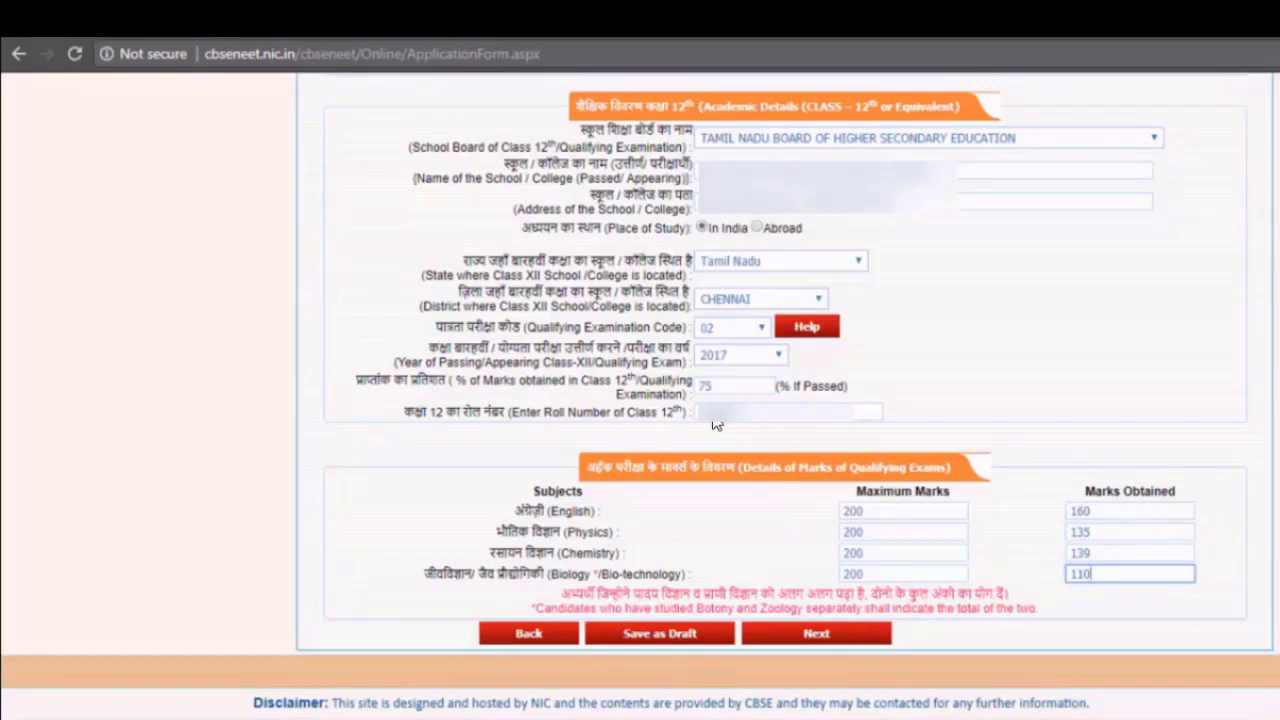
scroll(909, 466, up, 5)
Scroll down to the permanent and correspondence address section of the form
scroll(860, 397, down, 3)
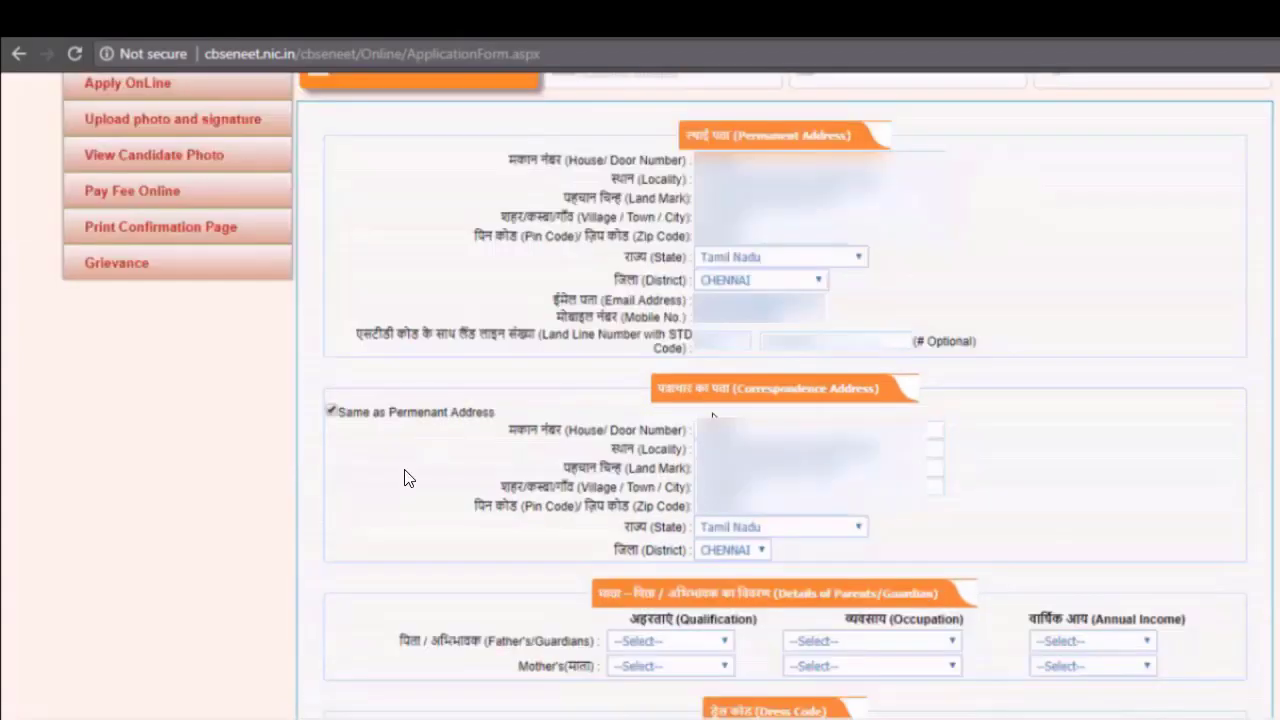
Scroll down through the parents' details and remaining fields of the form
scroll(405, 478, down, 3)
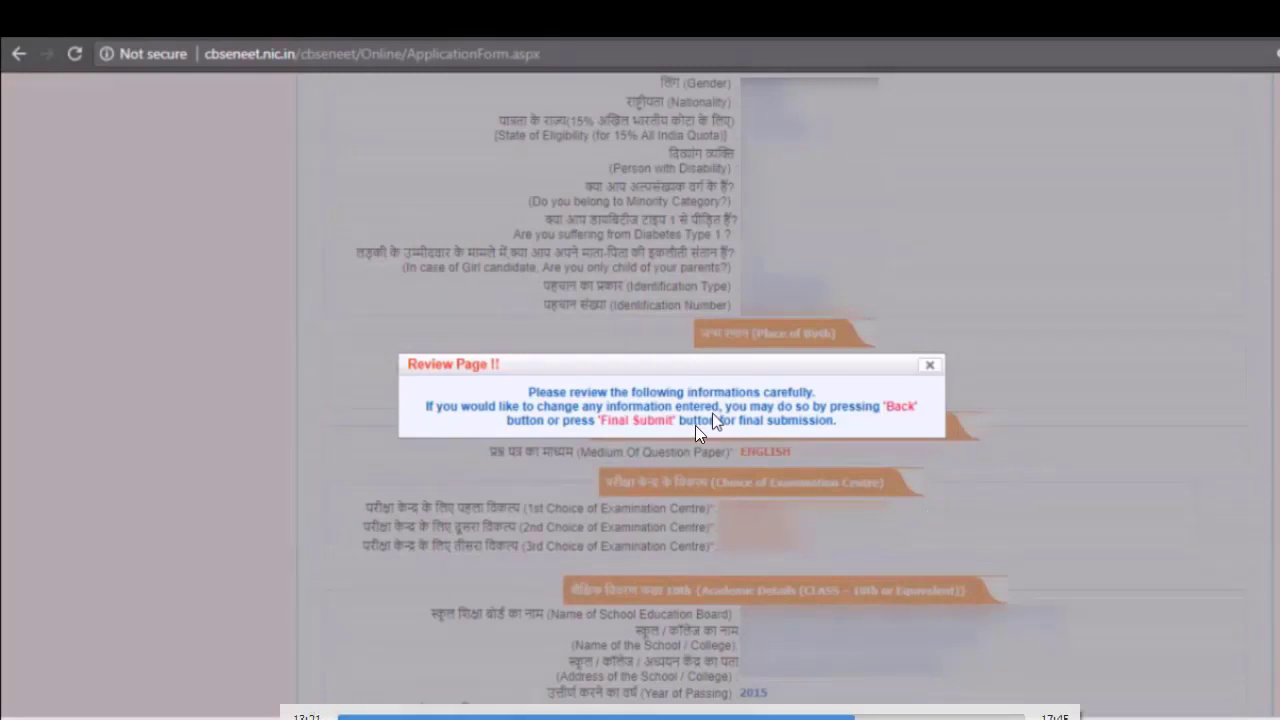
Dismiss the review notice and scroll through academic, marks, address and parent details to the OTP section
click(930, 372)
scroll(1077, 366, up, 5)
scroll(716, 428, down, 3)
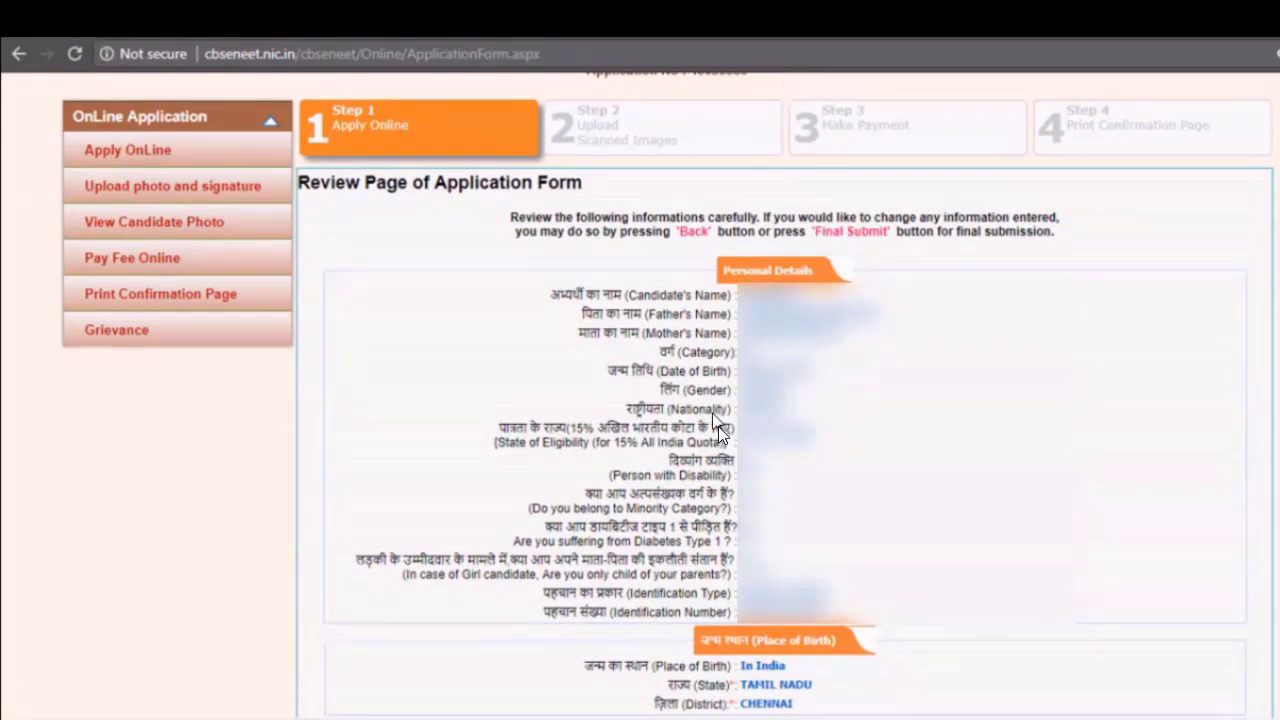
scroll(687, 455, down, 1)
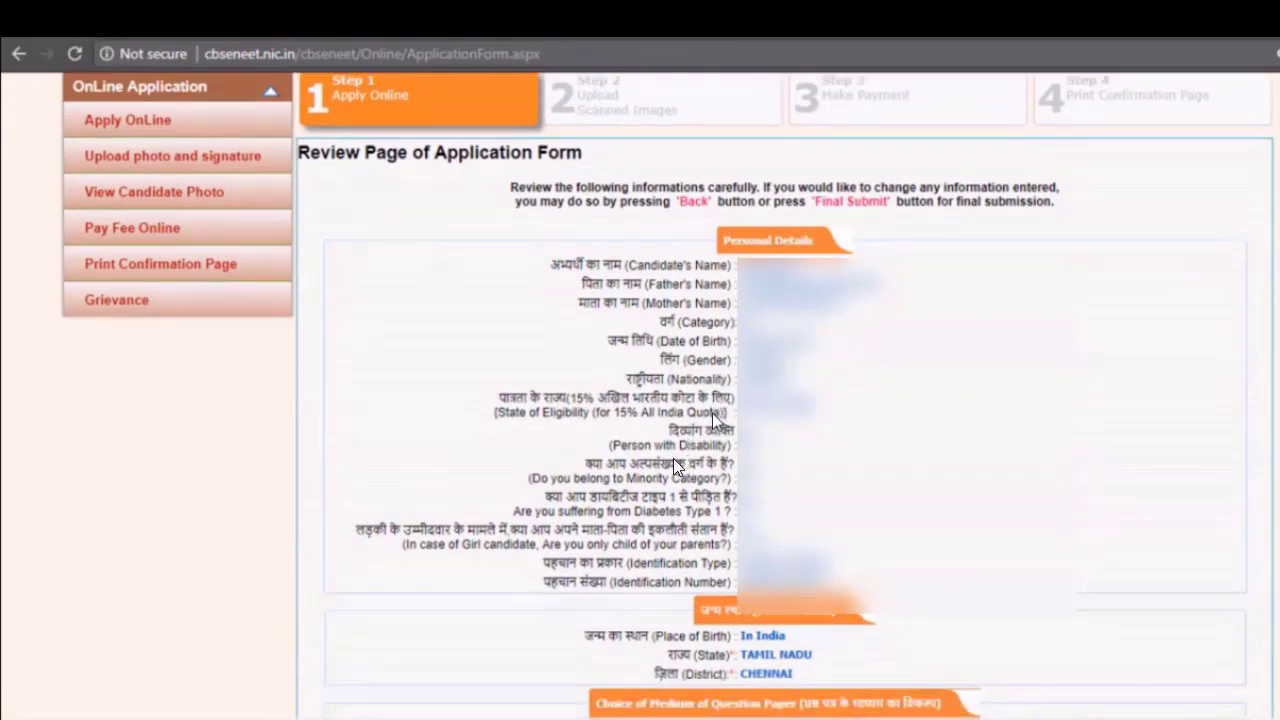
scroll(673, 462, down, 1)
scroll(673, 462, down, 2)
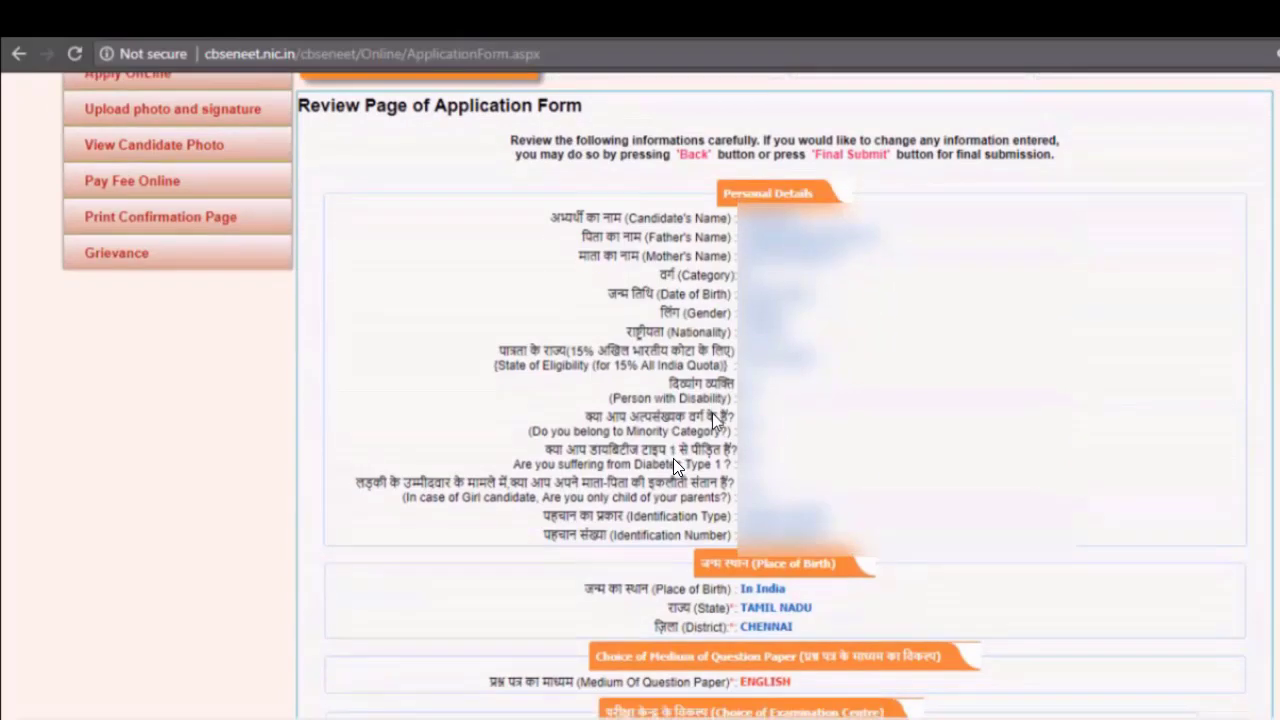
scroll(673, 465, down, 3)
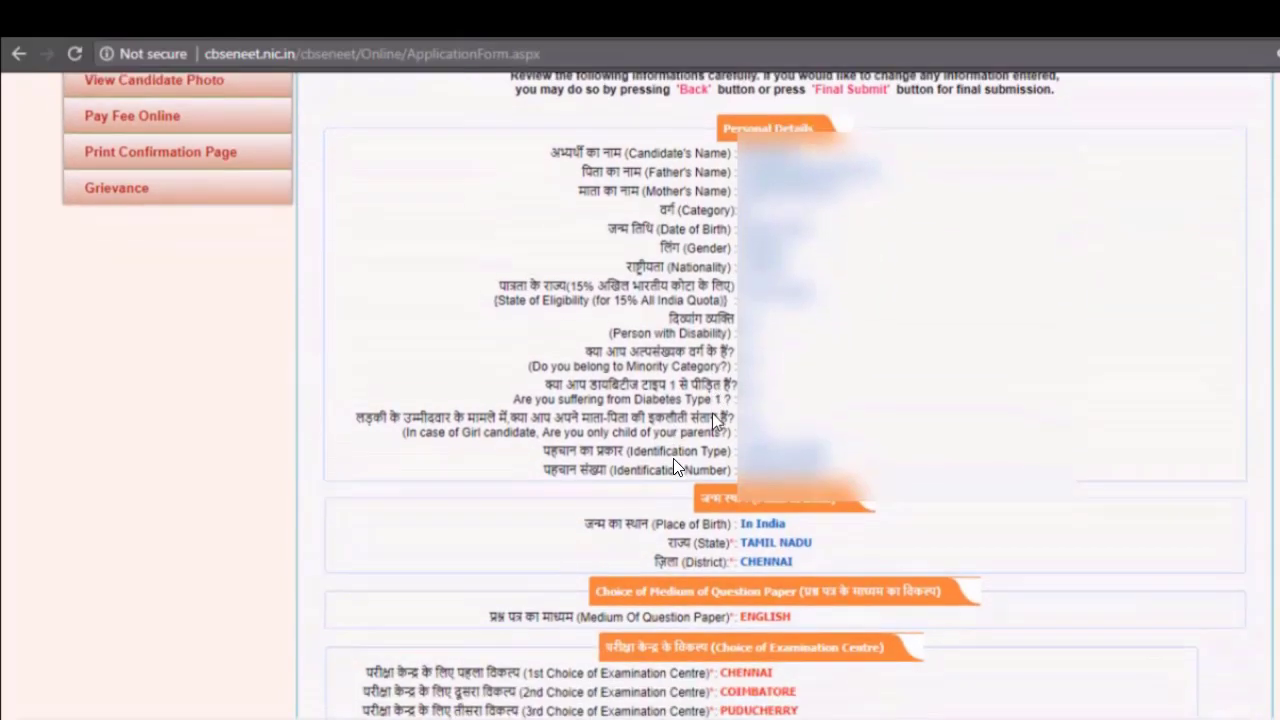
scroll(673, 465, down, 3)
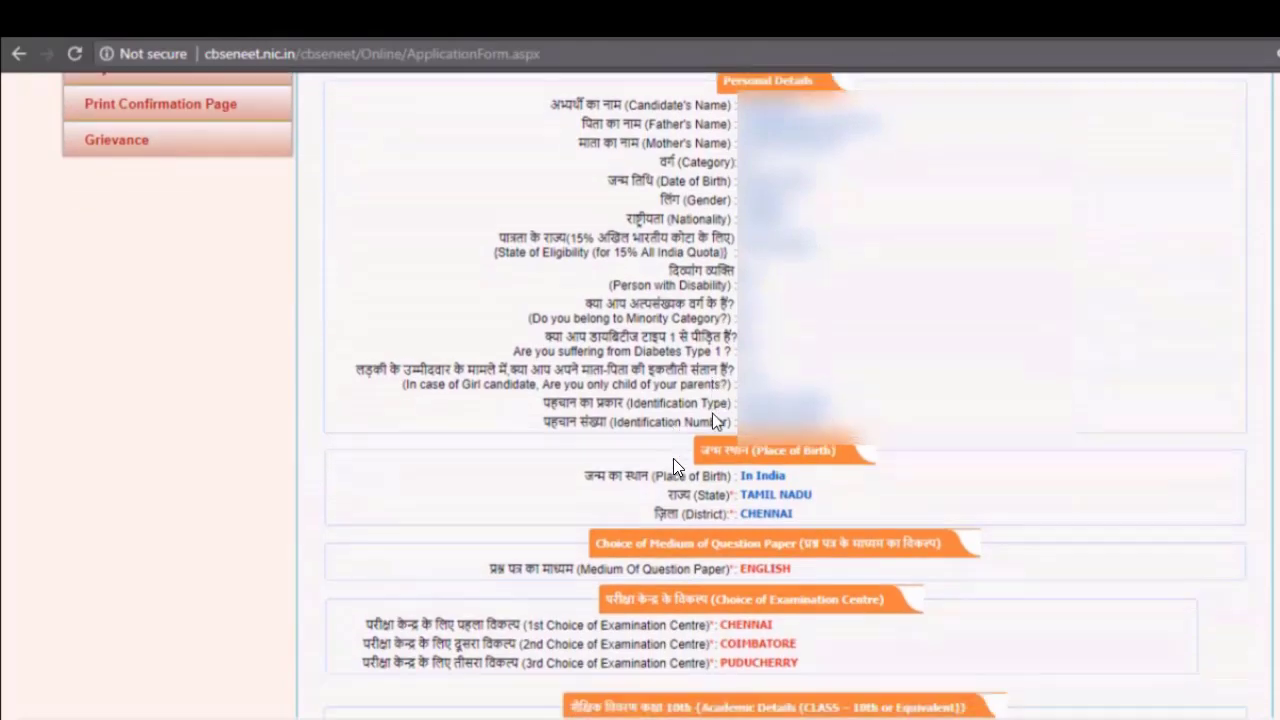
scroll(673, 465, down, 1)
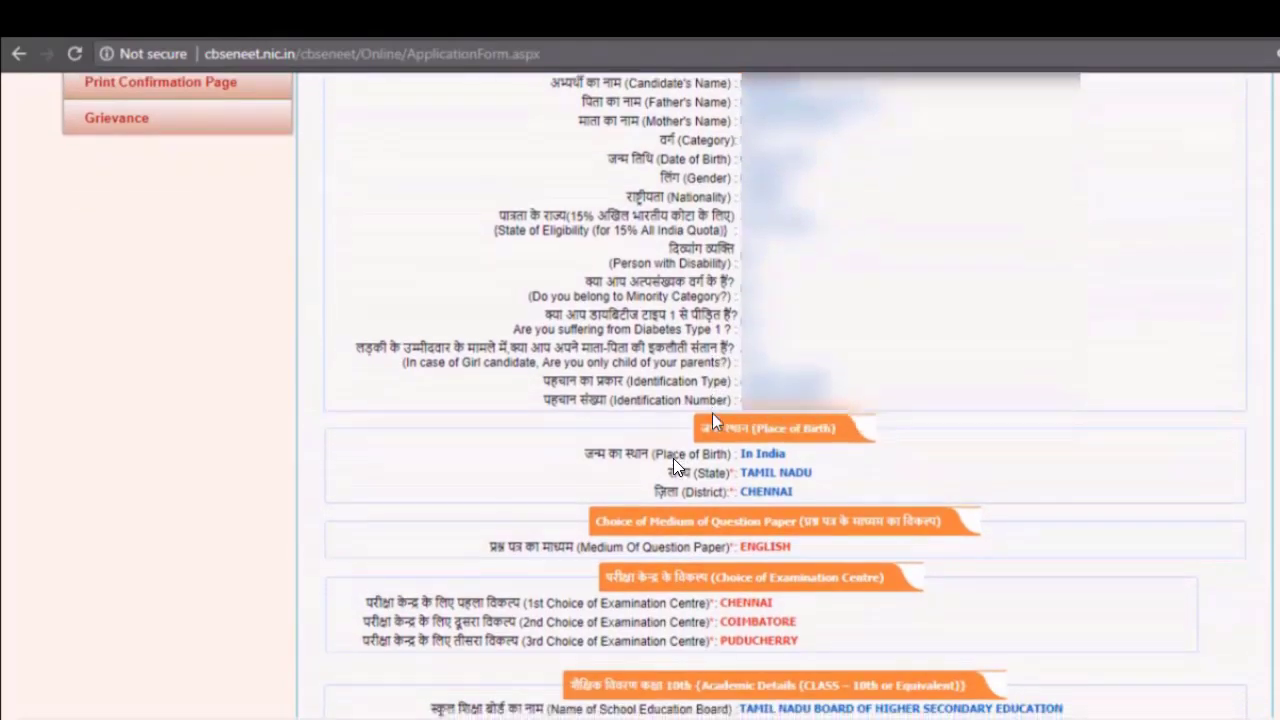
scroll(673, 462, down, 5)
scroll(673, 456, down, 1)
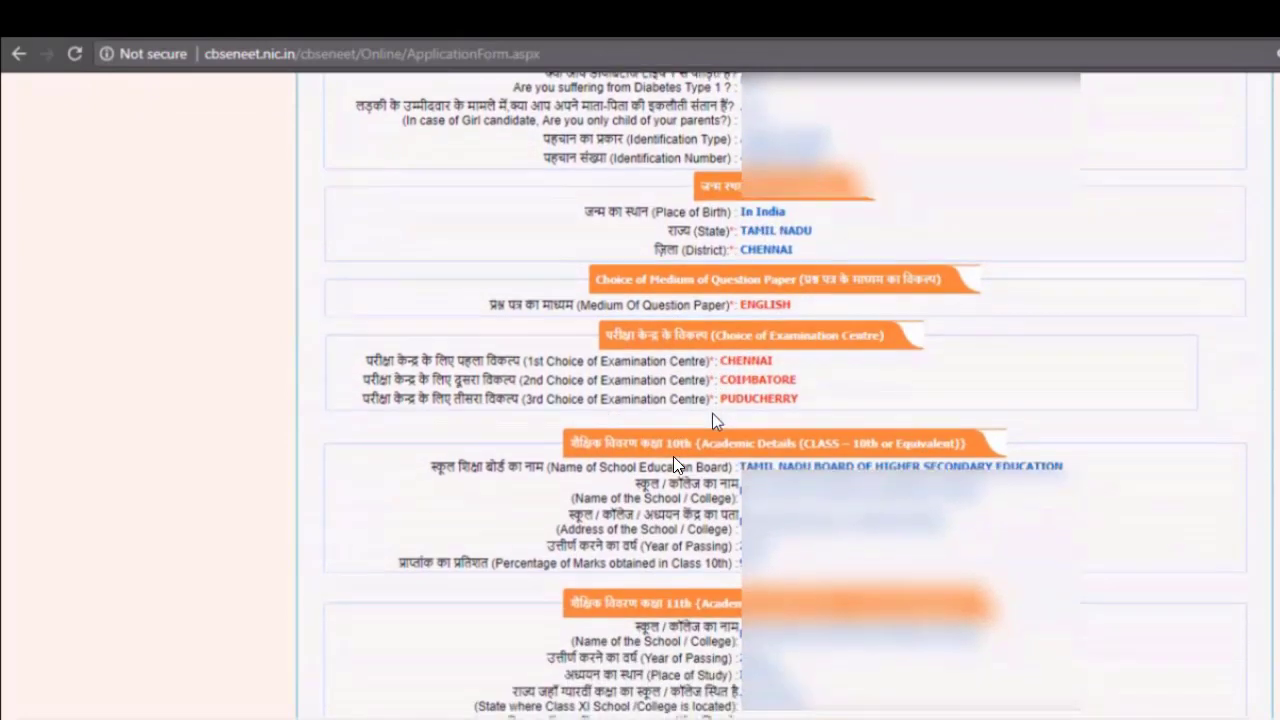
scroll(673, 455, down, 3)
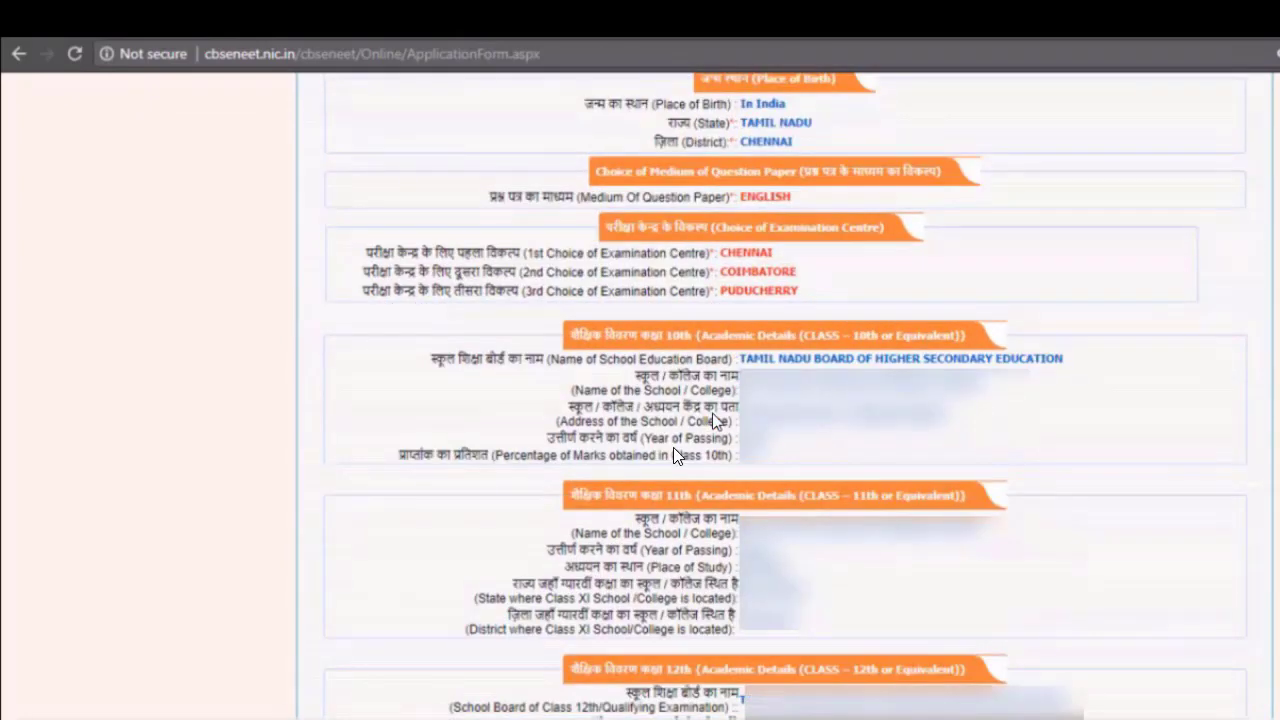
scroll(673, 450, down, 1)
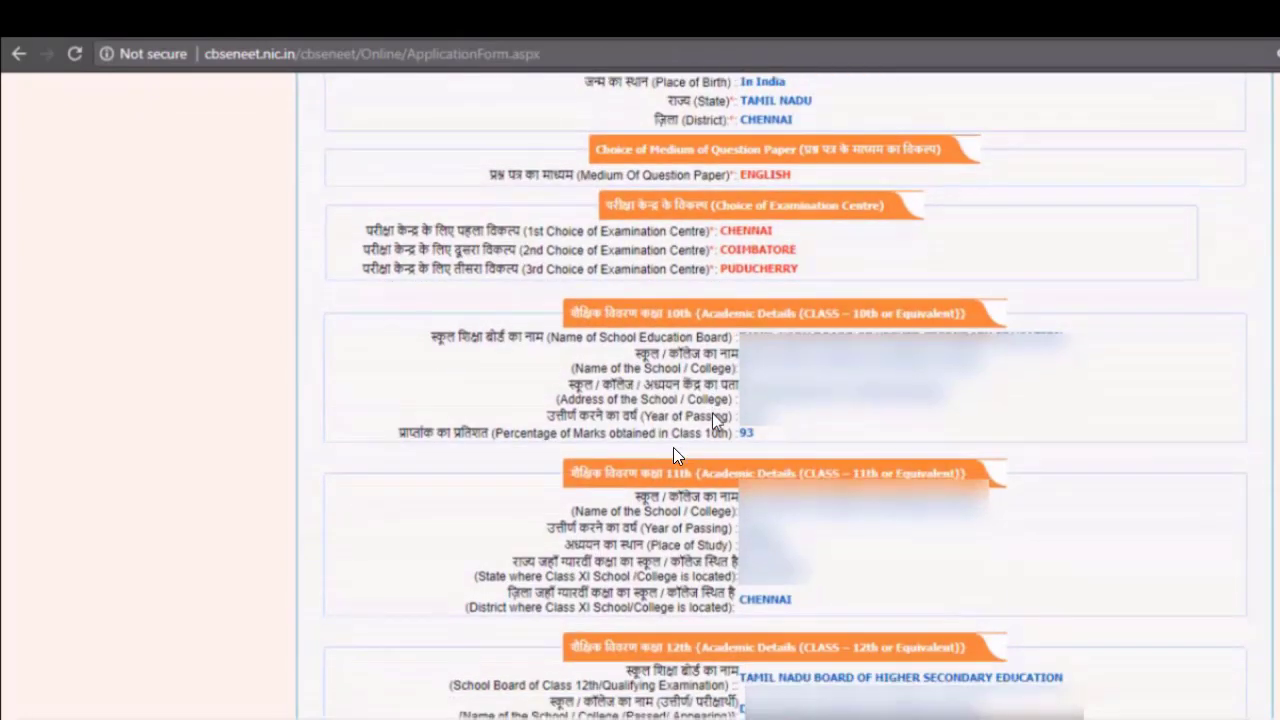
scroll(675, 445, down, 2)
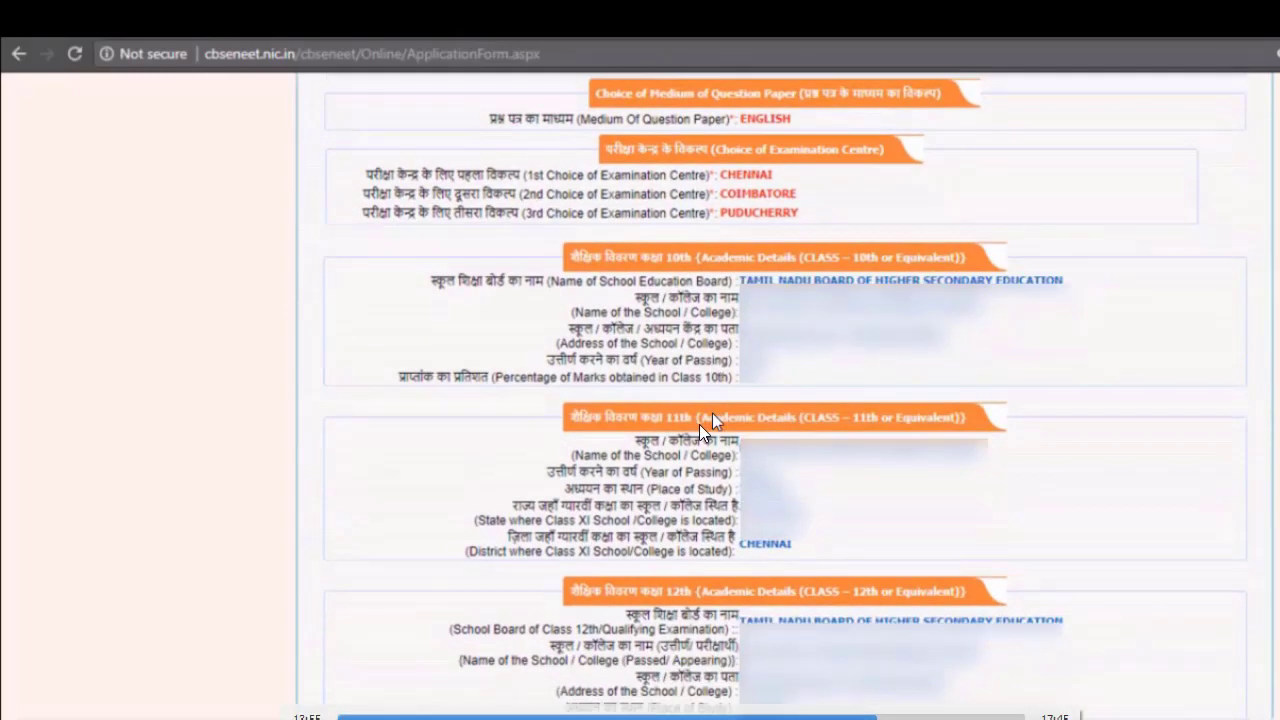
scroll(708, 425, down, 2)
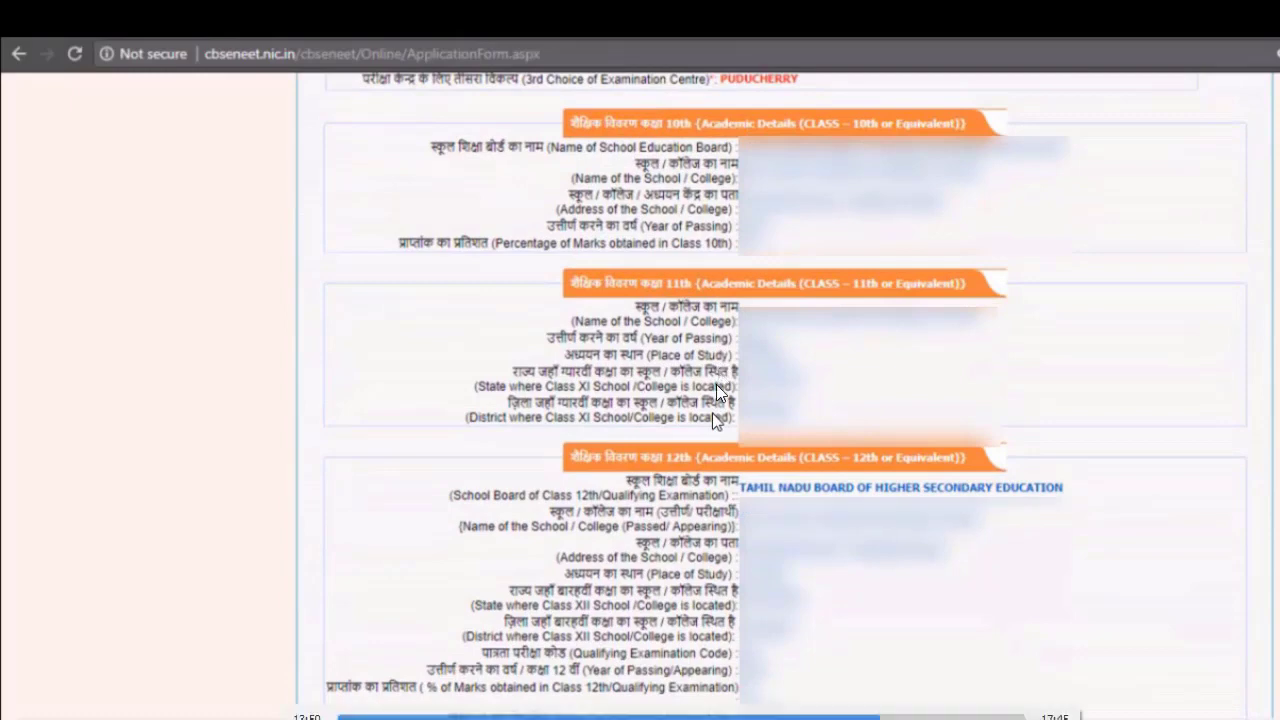
scroll(716, 393, down, 3)
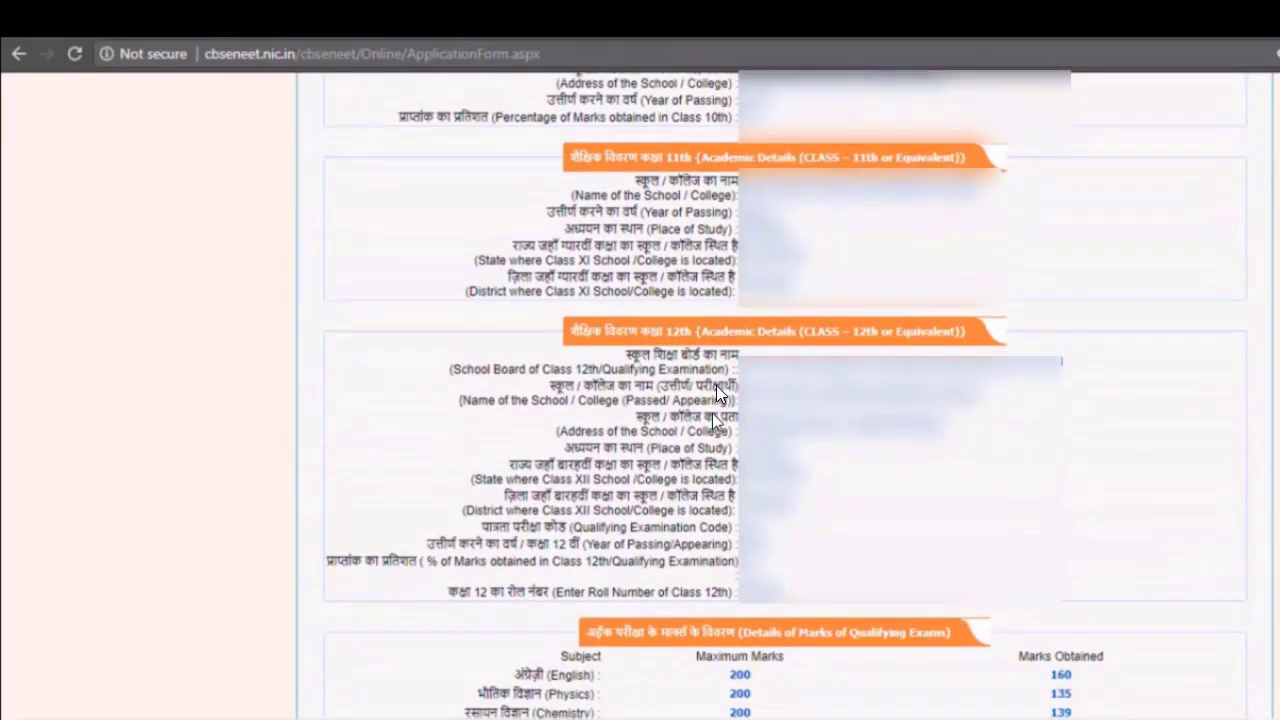
scroll(716, 393, down, 2)
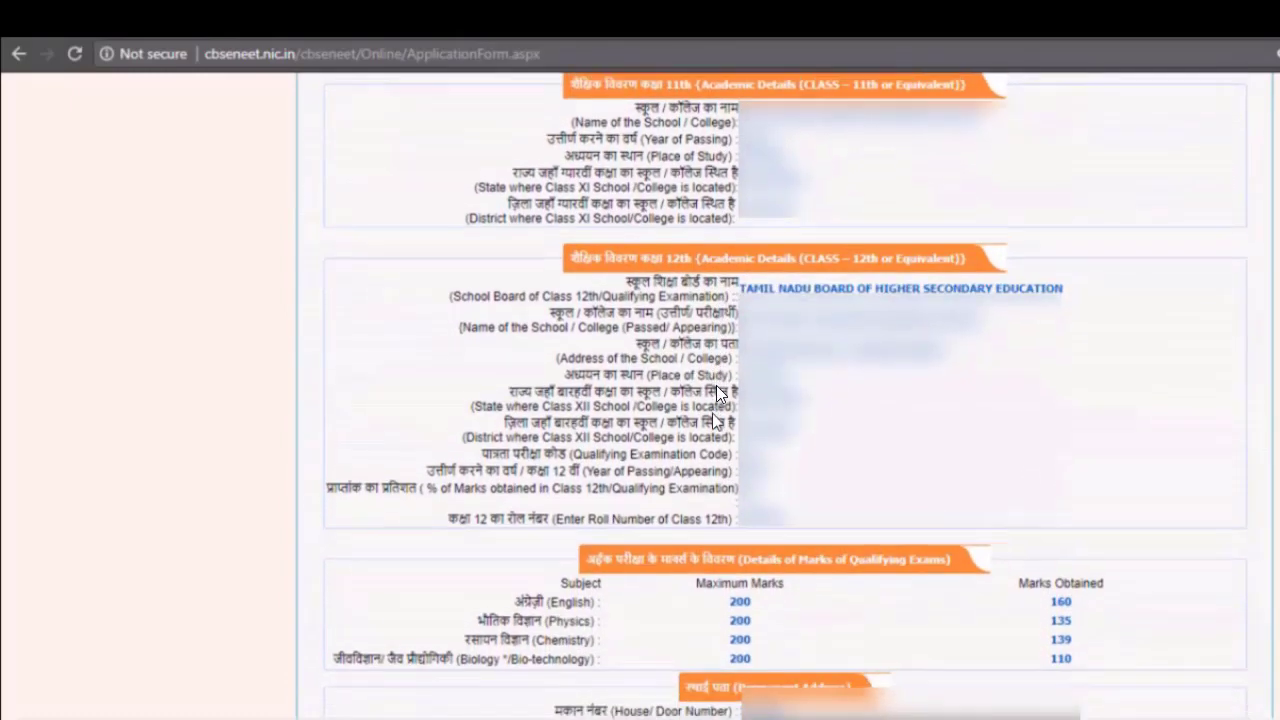
scroll(716, 393, down, 2)
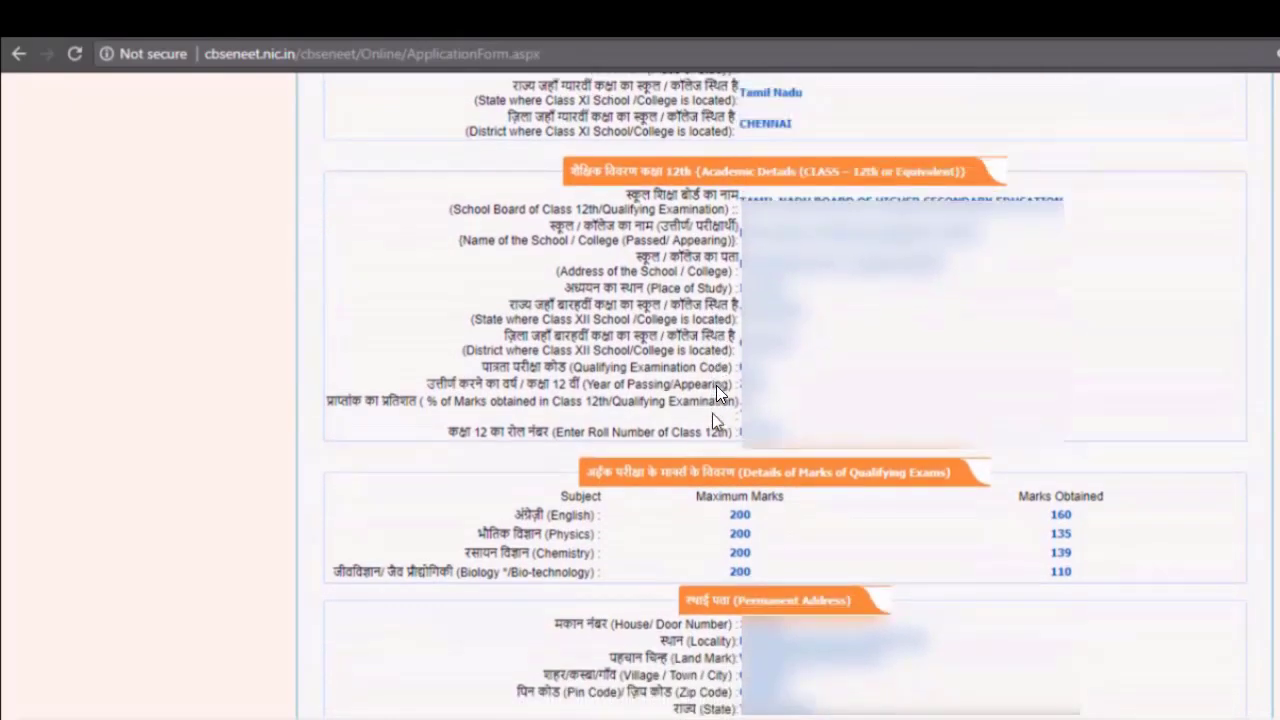
scroll(716, 393, down, 1)
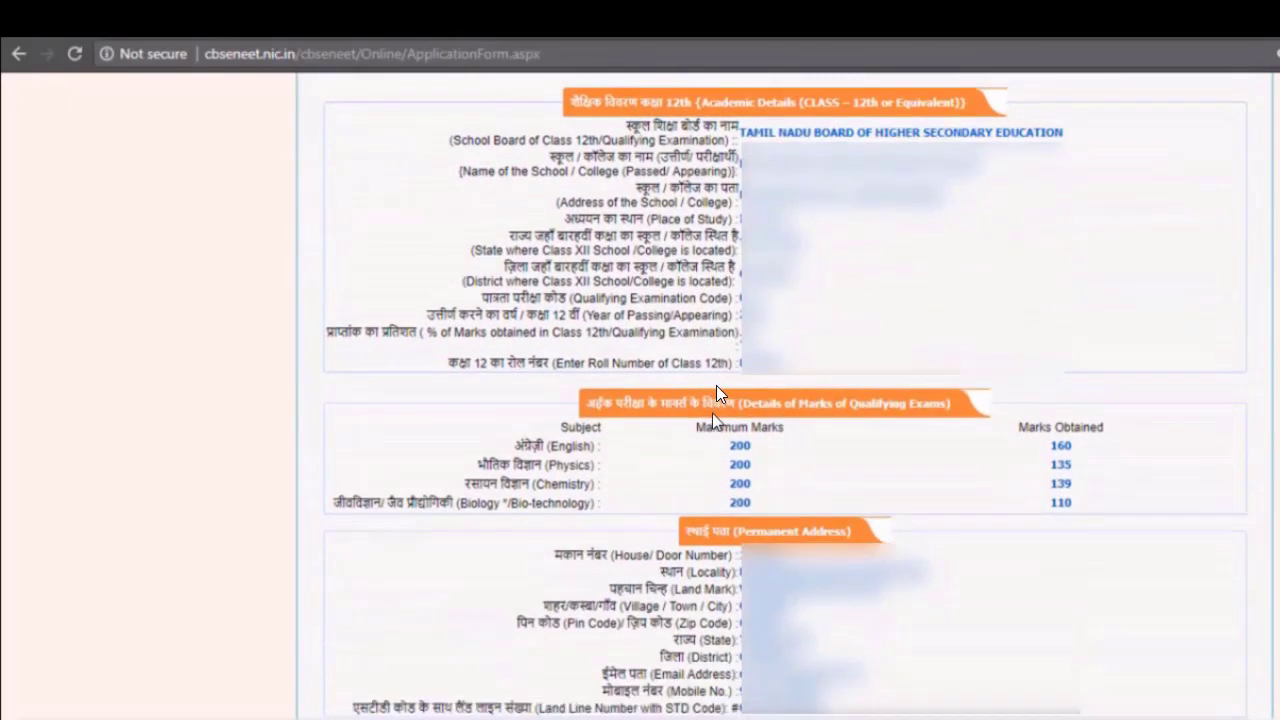
scroll(716, 393, down, 2)
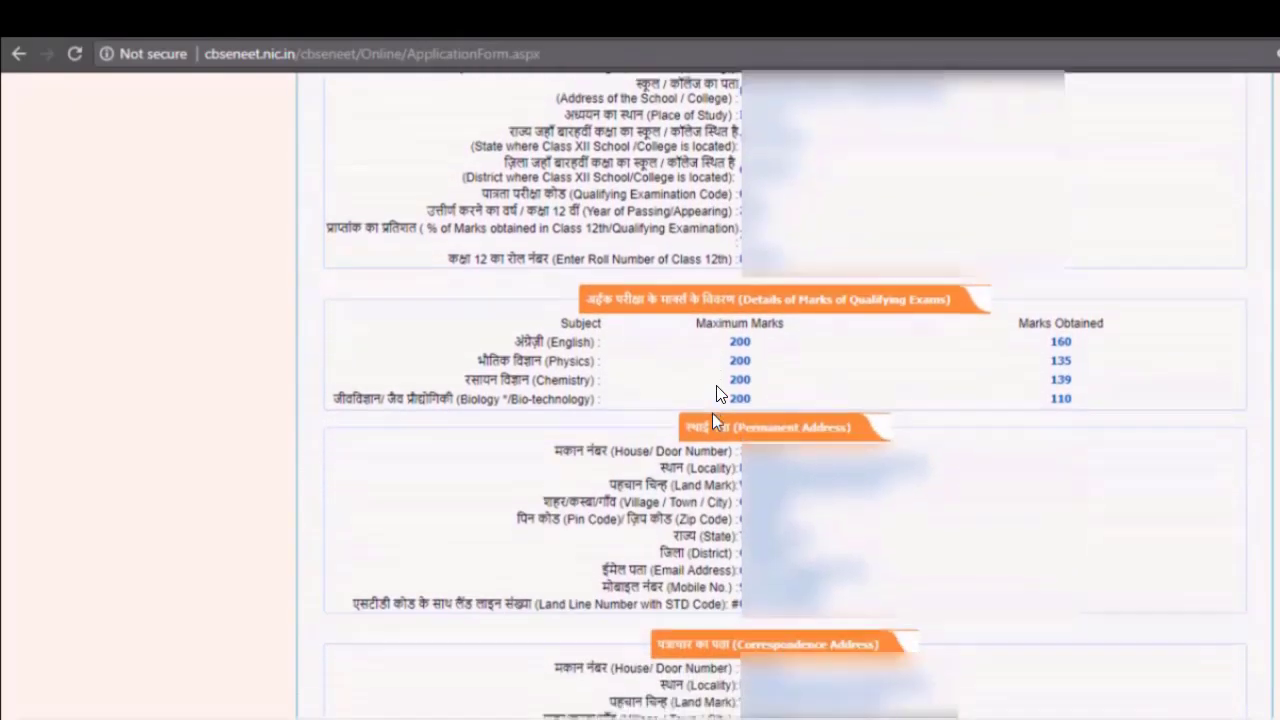
scroll(716, 393, down, 1)
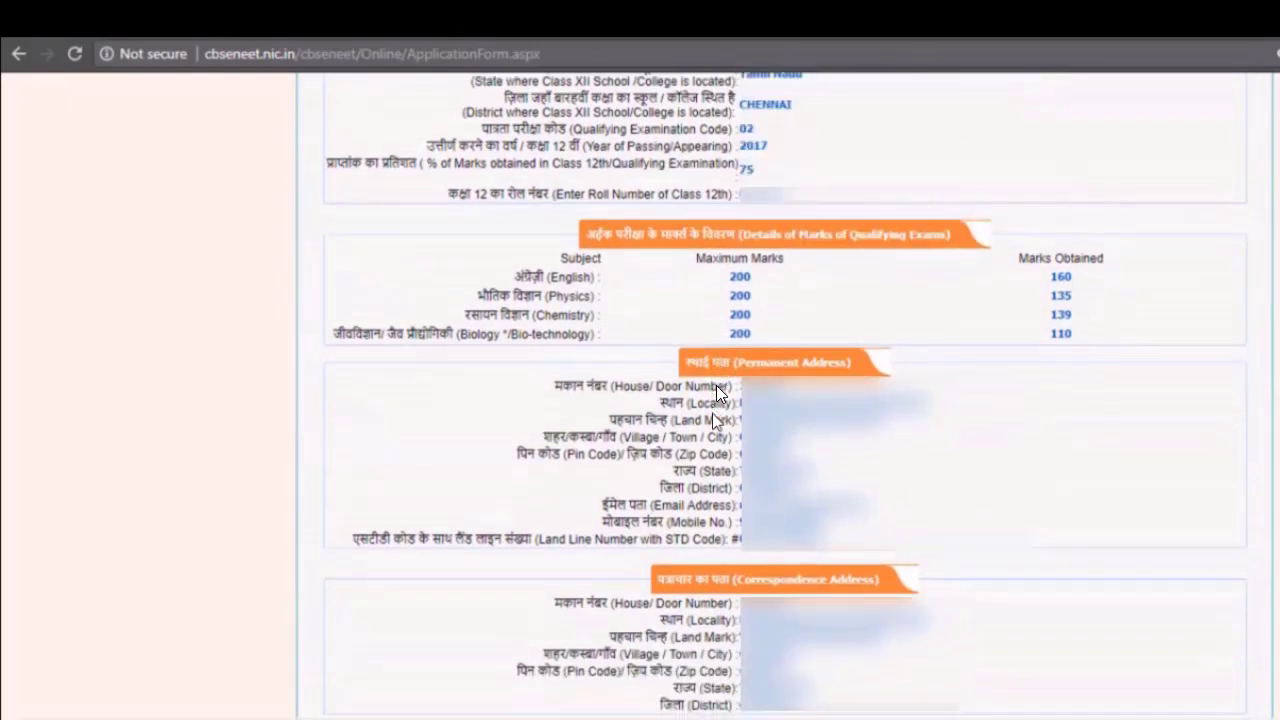
scroll(716, 393, down, 3)
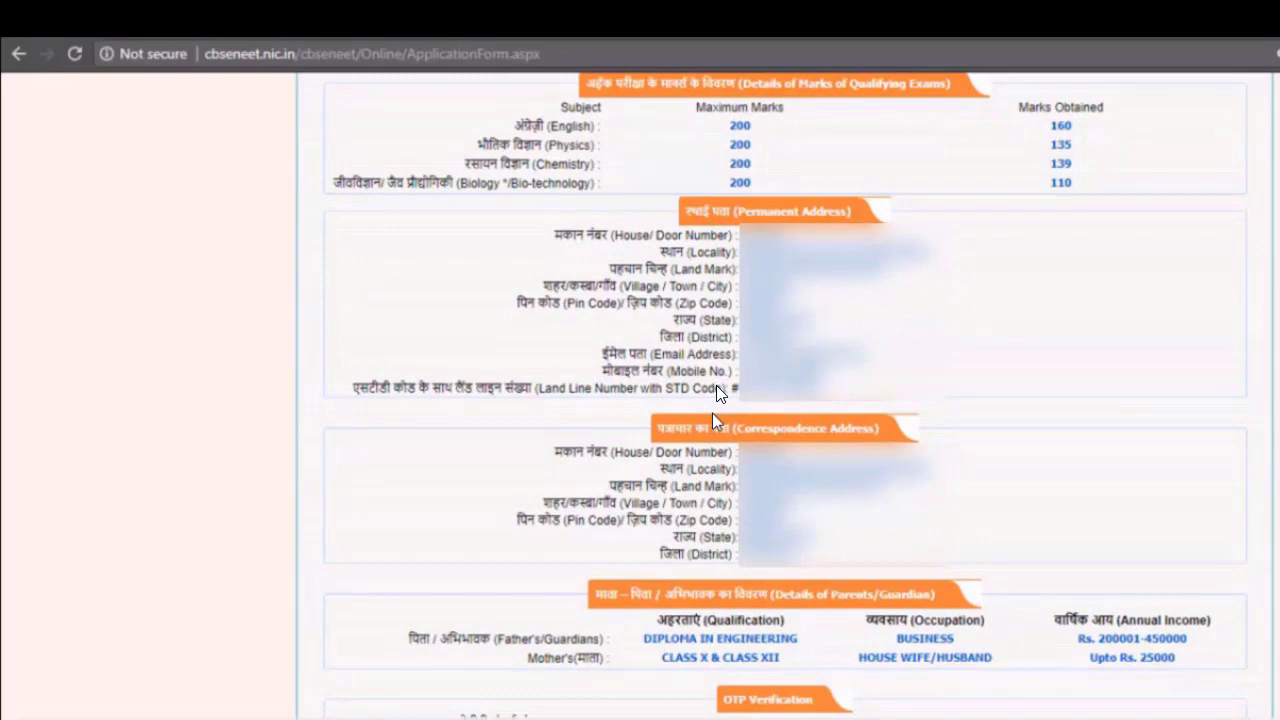
scroll(716, 393, down, 5)
scroll(716, 393, down, 2)
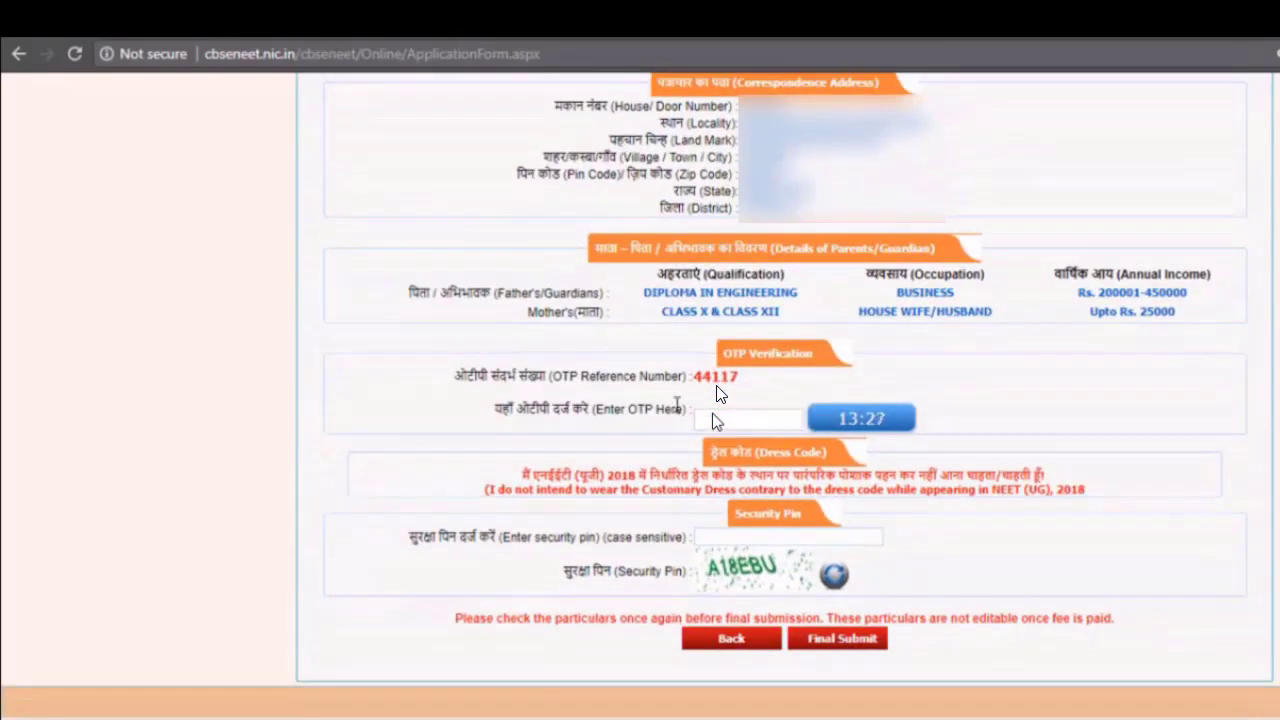
Enter the OTP and the displayed security pin, then request Final Submit
click(730, 418)
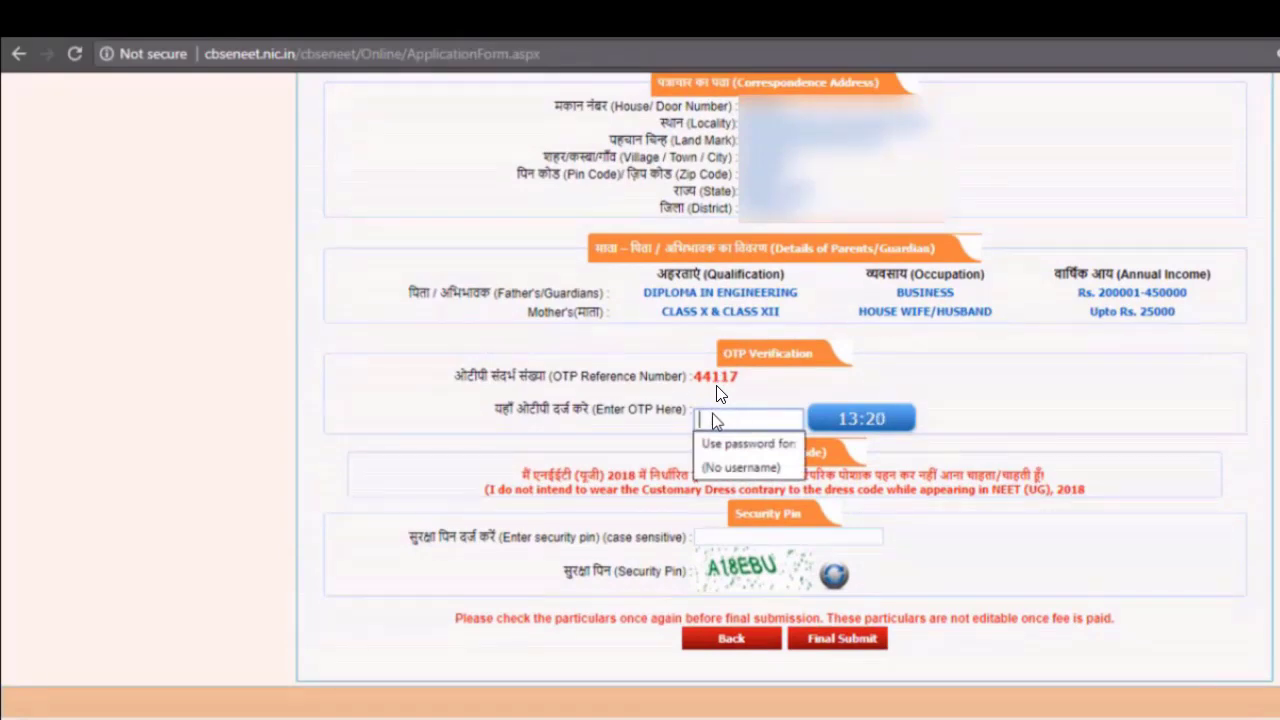
text(11)
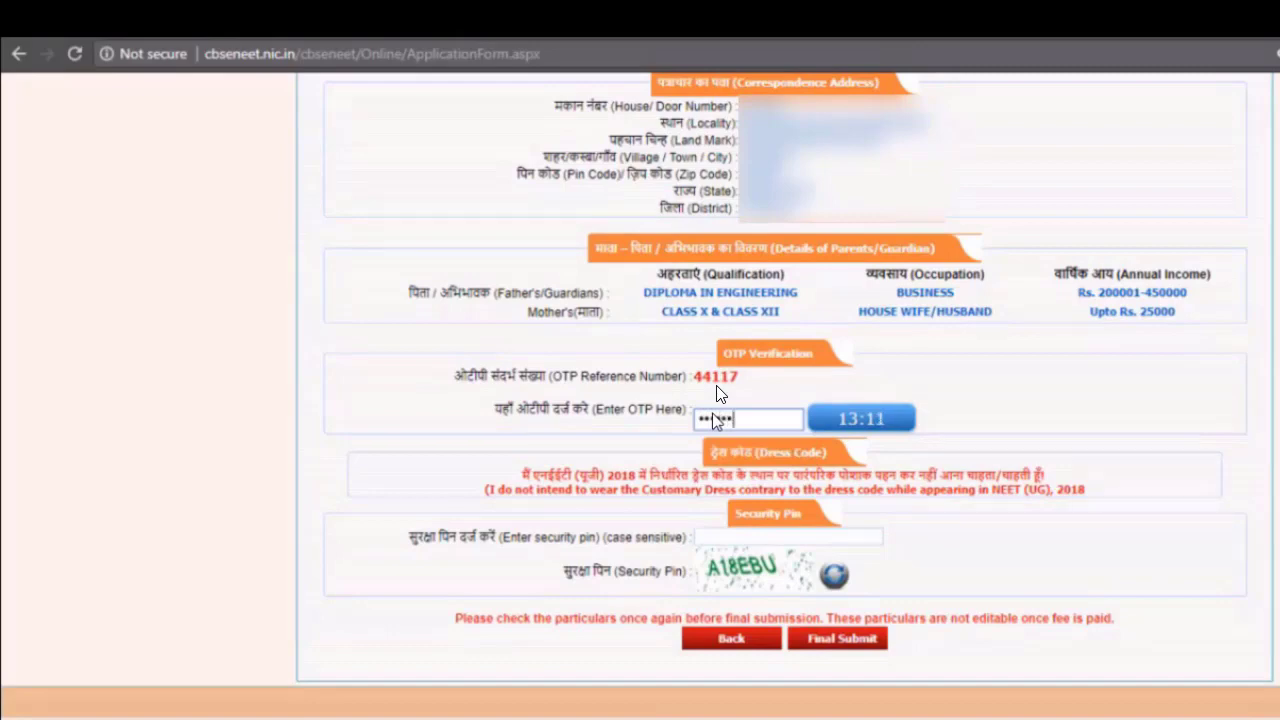
key(Tab)
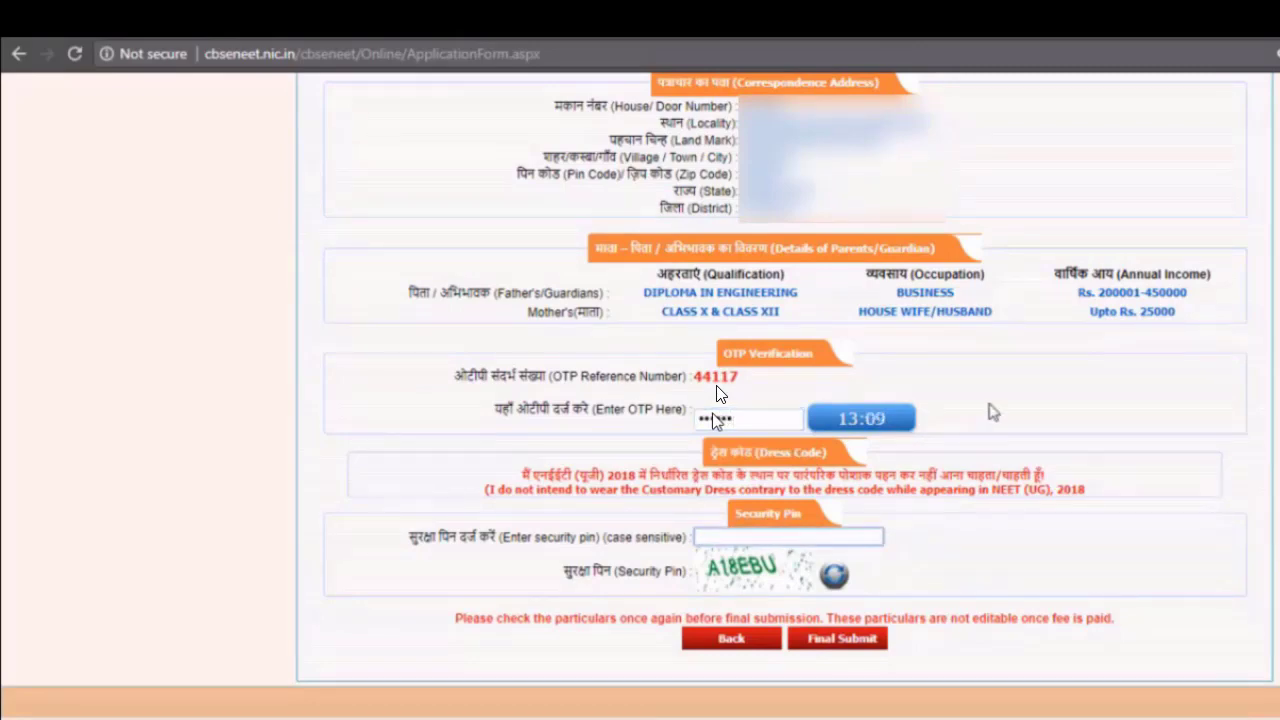
text(A18EBU)
click(840, 640)
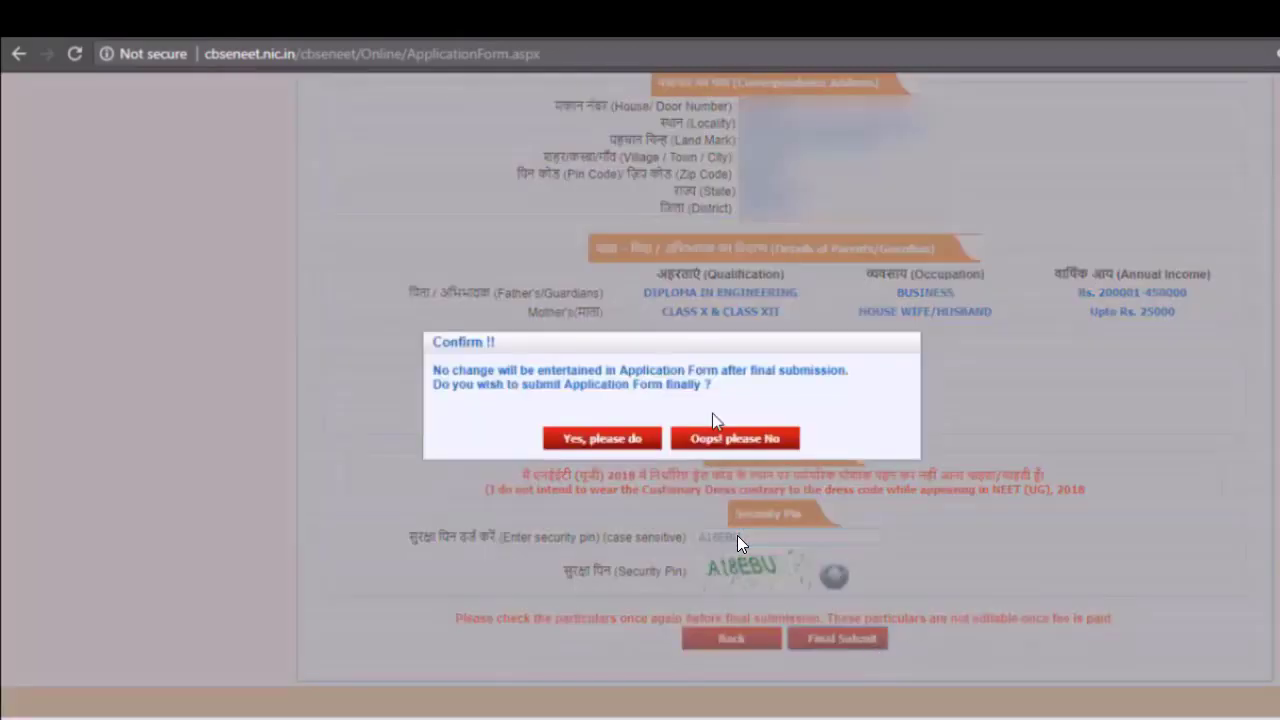